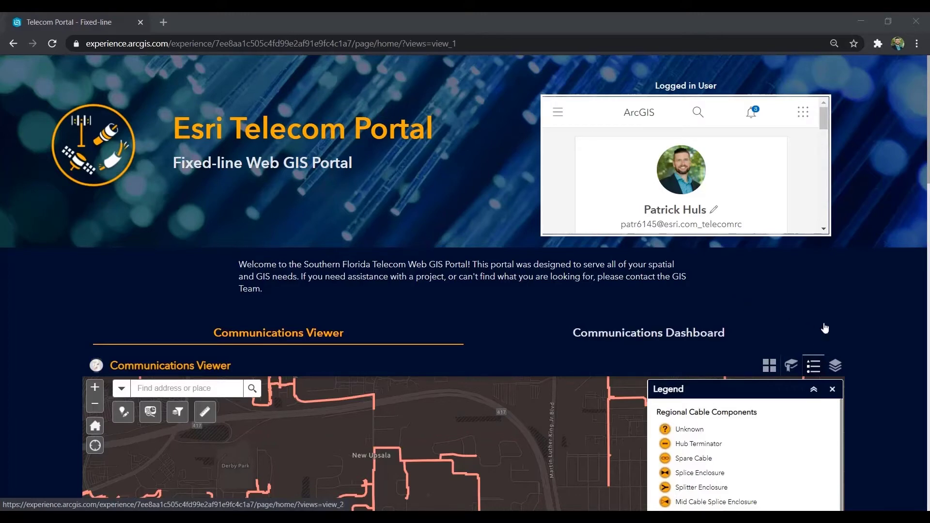
# - Scroll down until the Communications Viewer map and its regional and distribution cable legend fill the window
pyautogui.scroll(-5, 860, 320)
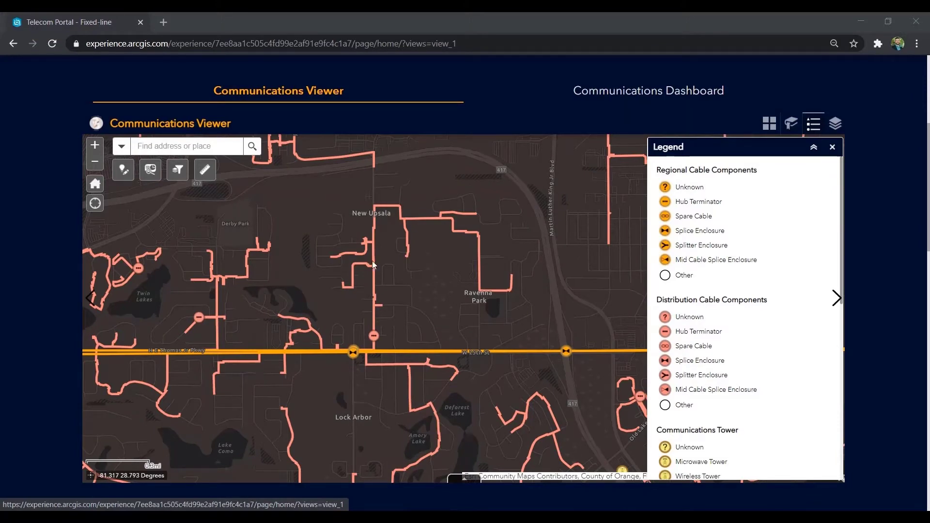
# - Search for CO2, go to its Hub Terminator match, and dismiss the terminator's details popup
pyautogui.scroll(2, 372, 260)
pyautogui.scroll(1, 373, 280)
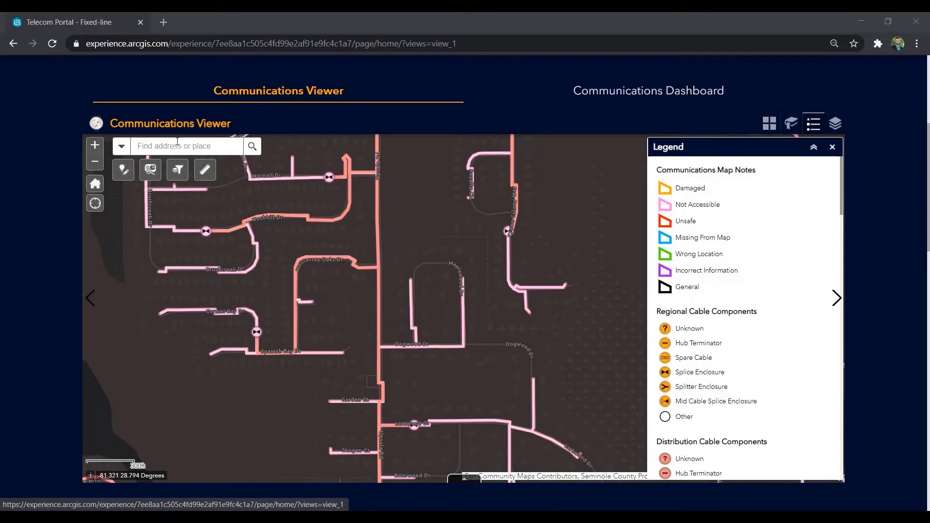
pyautogui.write('CO2')
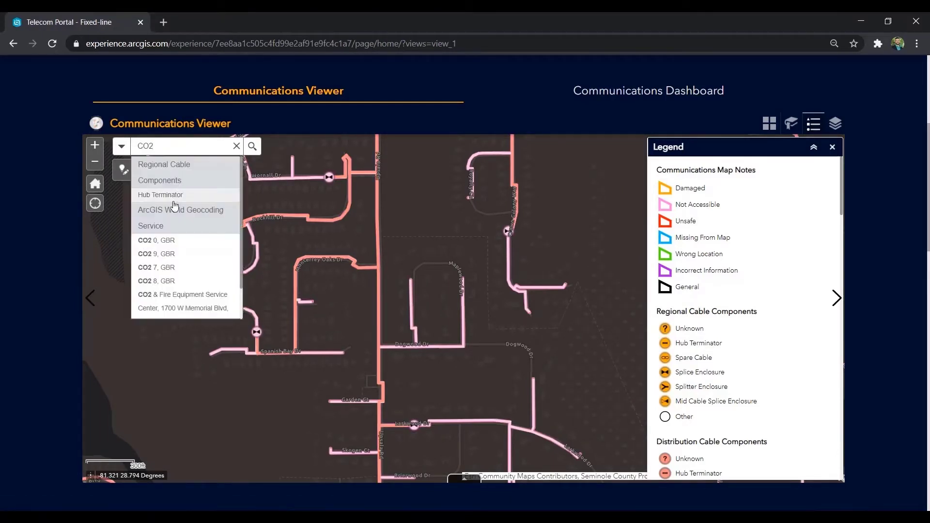
pyautogui.click(175, 196)
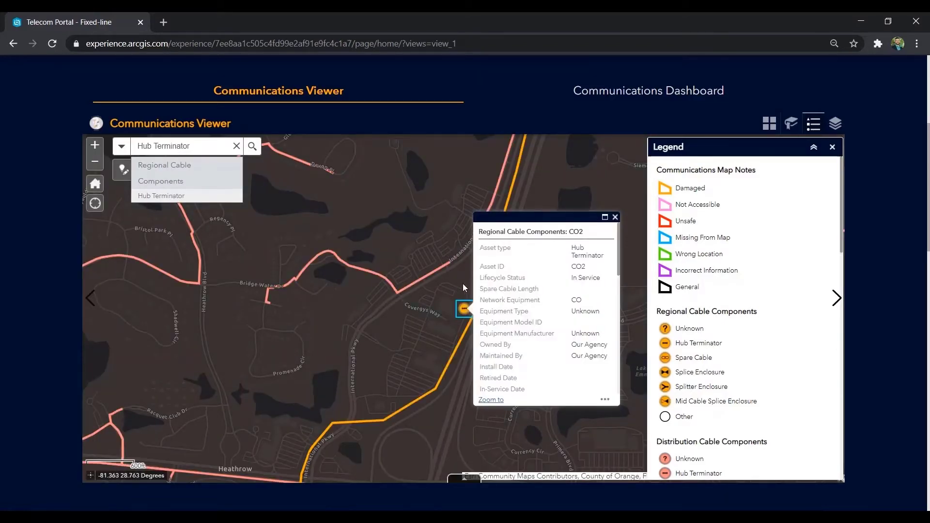
pyautogui.click(615, 217)
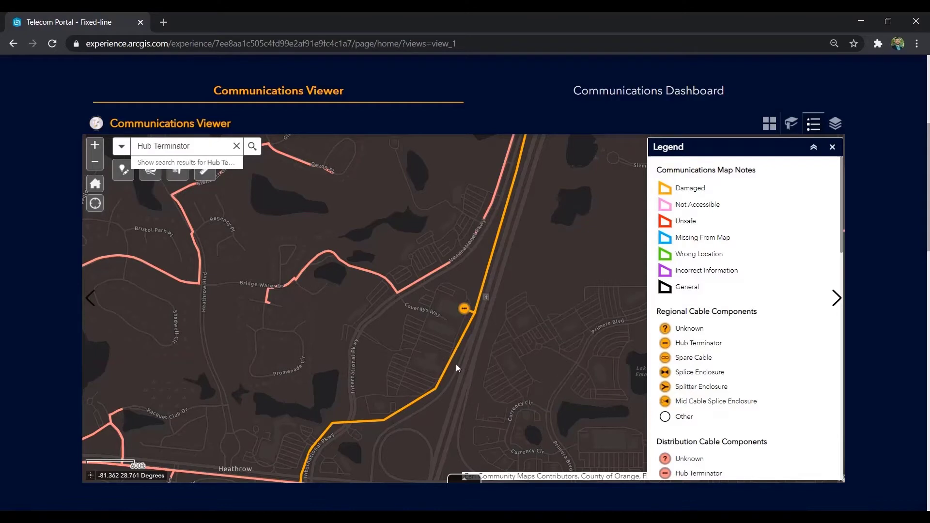
# - Review the orange regional cable's 2-of-2 details, including its creator and last update date, then switch to the Communications Dashboard
pyautogui.click(460, 339)
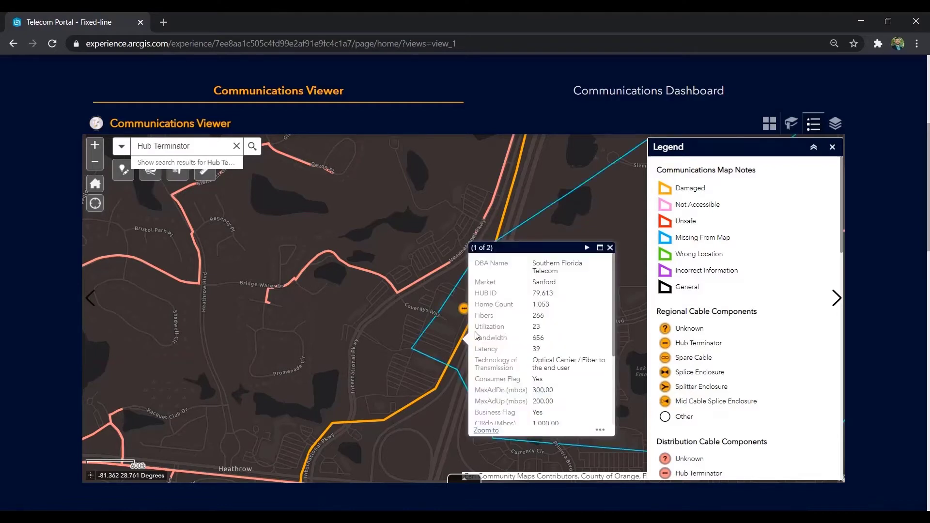
pyautogui.click(587, 248)
pyautogui.scroll(-5, 549, 329)
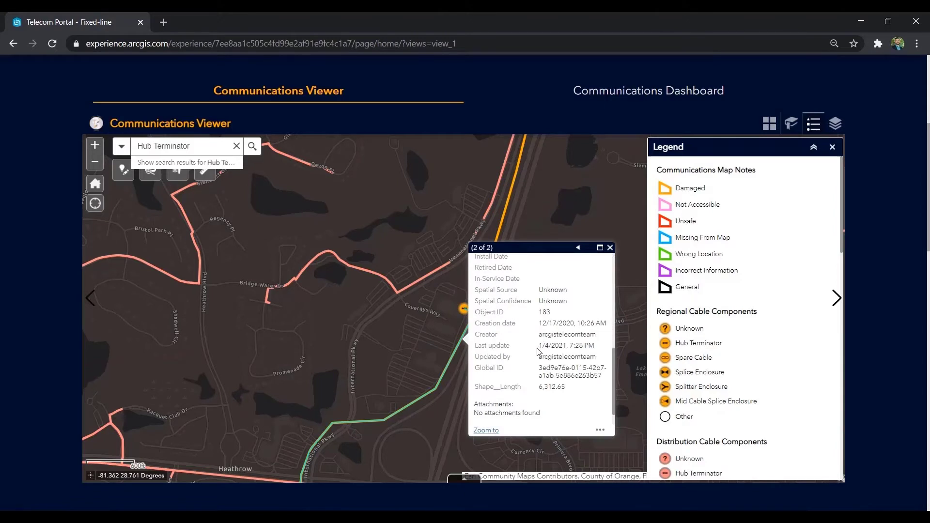
pyautogui.moveTo(538, 346); pyautogui.dragTo(596, 348)
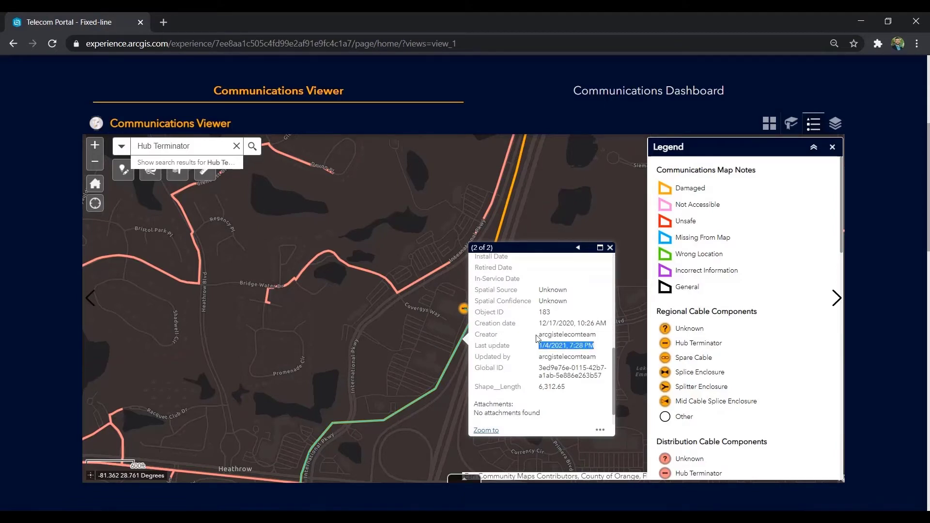
pyautogui.moveTo(537, 335); pyautogui.dragTo(605, 337)
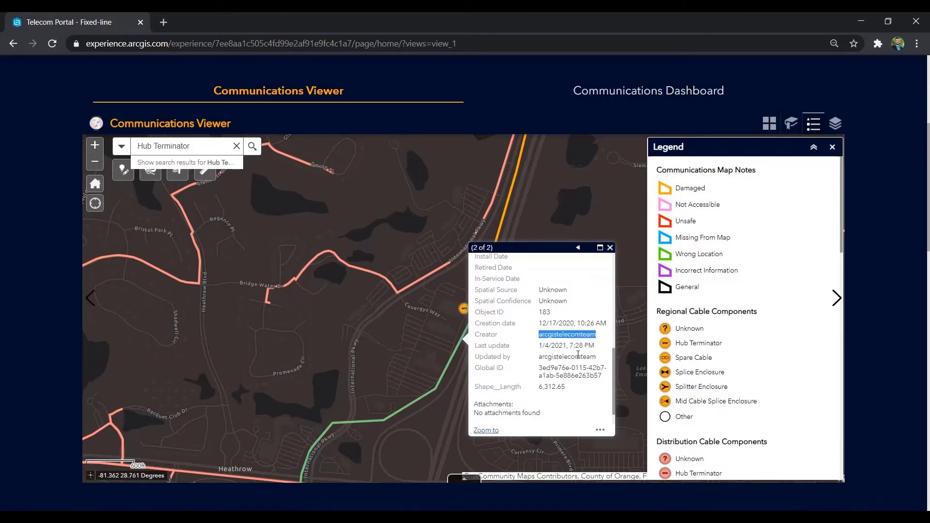
pyautogui.click(579, 351)
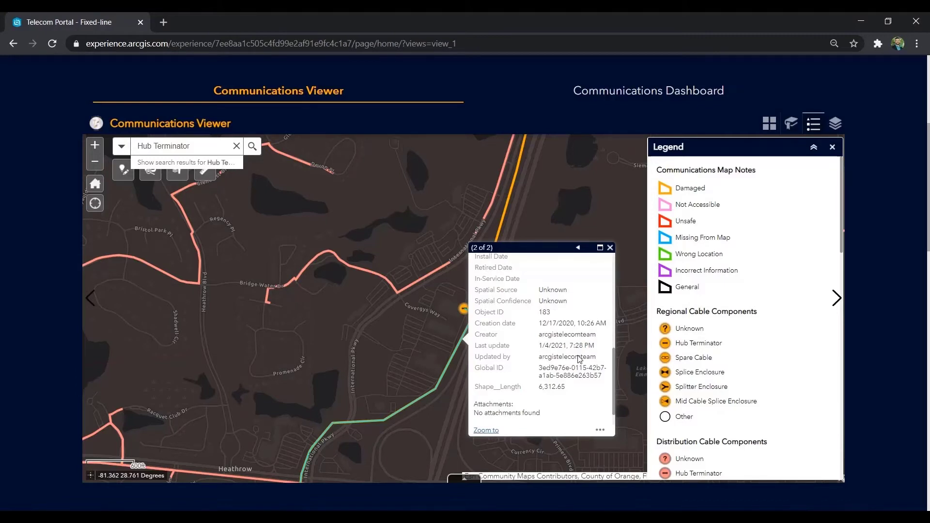
pyautogui.click(630, 102)
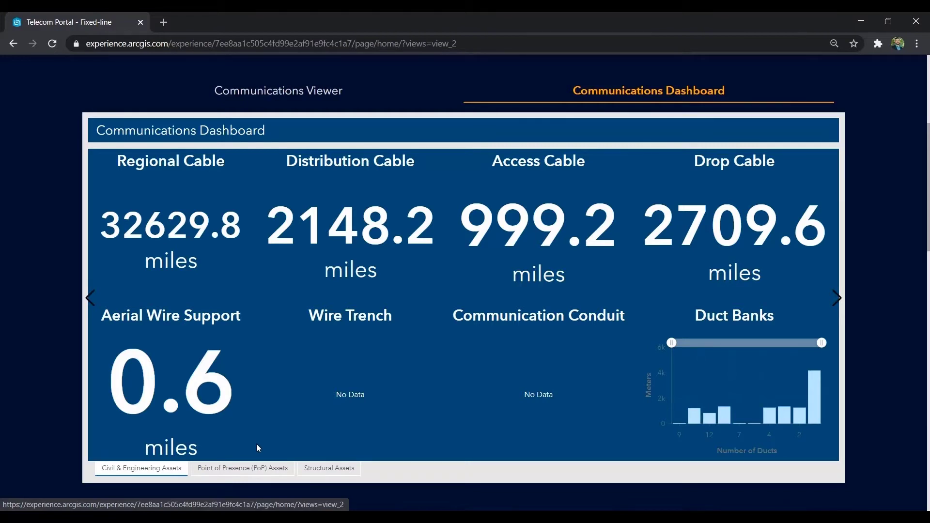
# - Show the Point of Presence asset counts, then the Structural Assets totals such as 9,647 poles
pyautogui.click(252, 470)
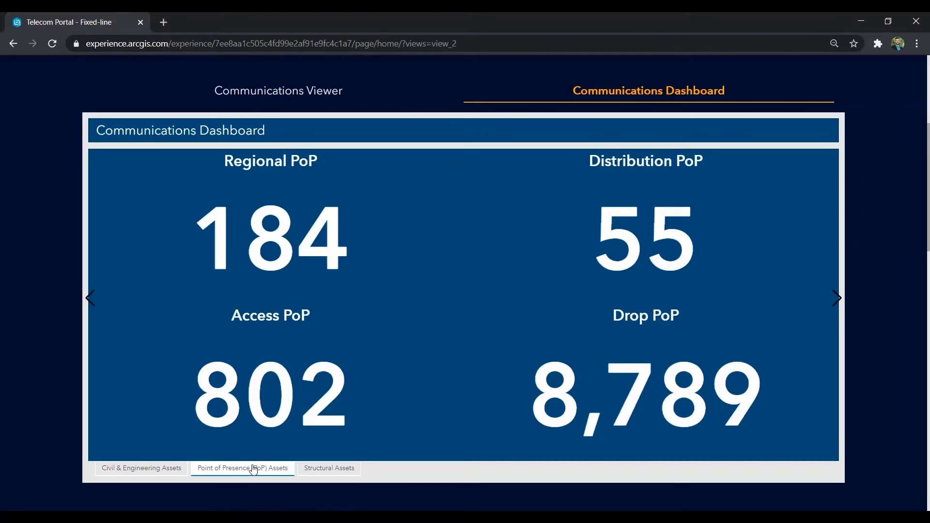
pyautogui.click(324, 469)
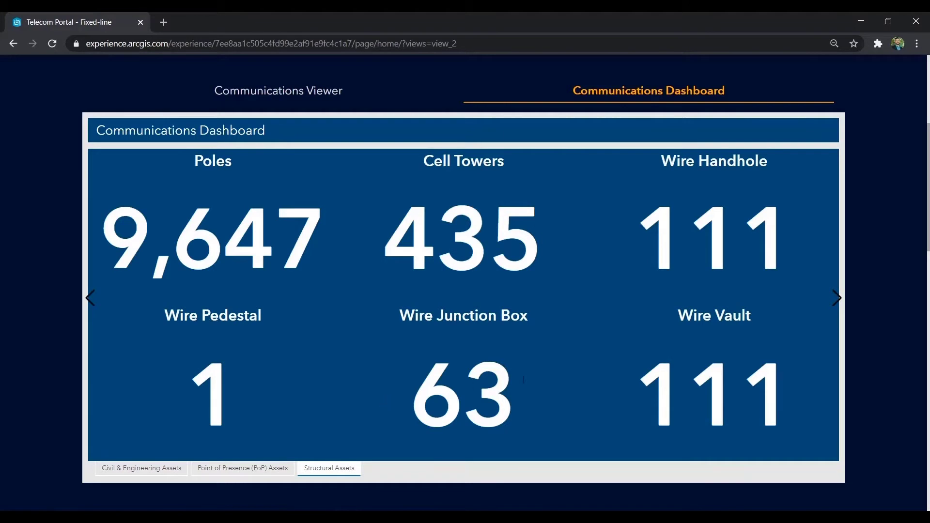
pyautogui.scroll(-7, 871, 373)
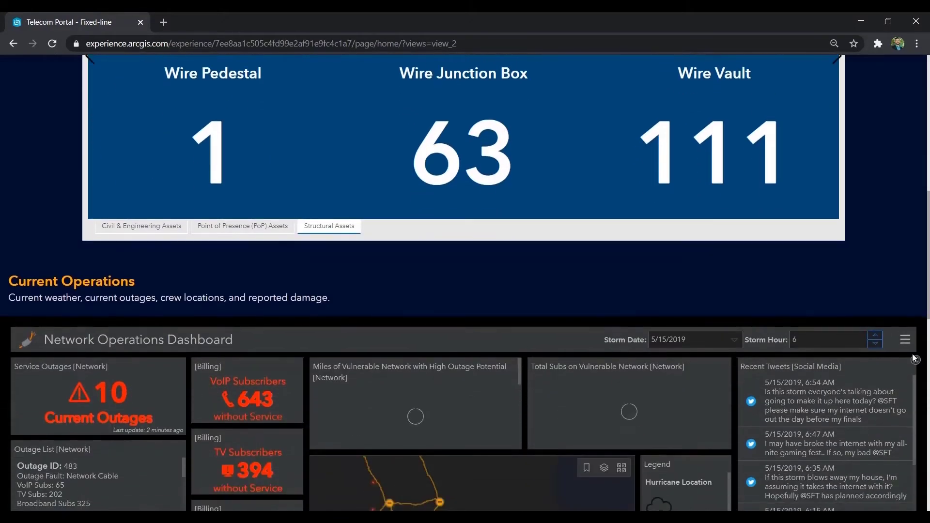
# - Raise the Network Operations Dashboard storm hour from 6 to 15, leaving 9 current outages
pyautogui.scroll(-3, 919, 363)
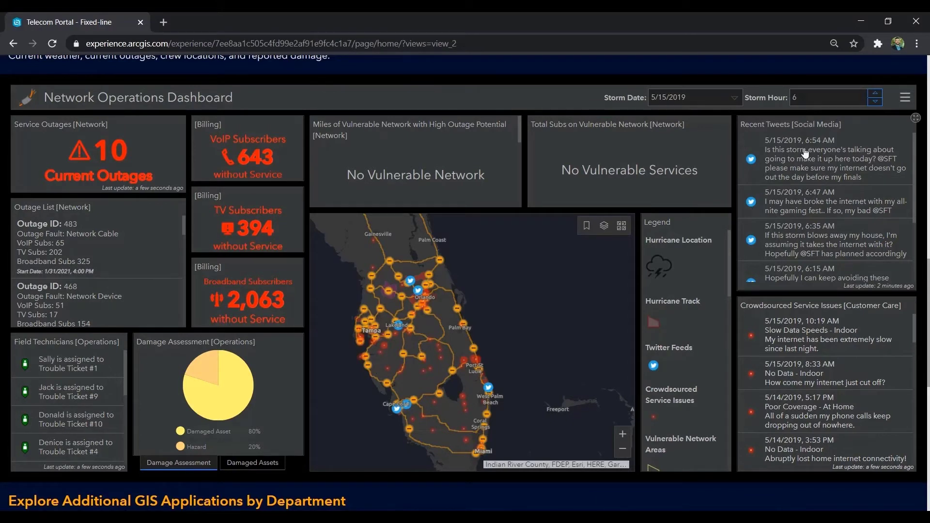
pyautogui.click(874, 98)
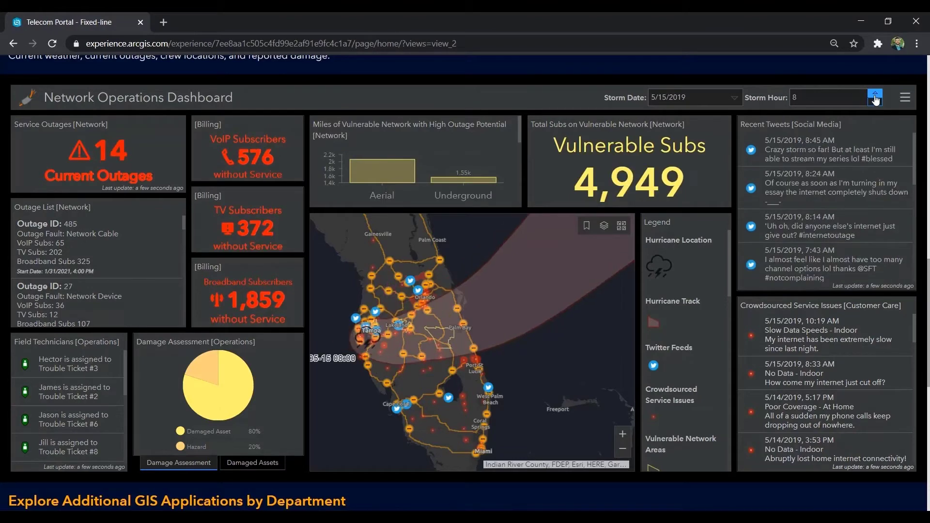
pyautogui.click(875, 99)
pyautogui.click(874, 99)
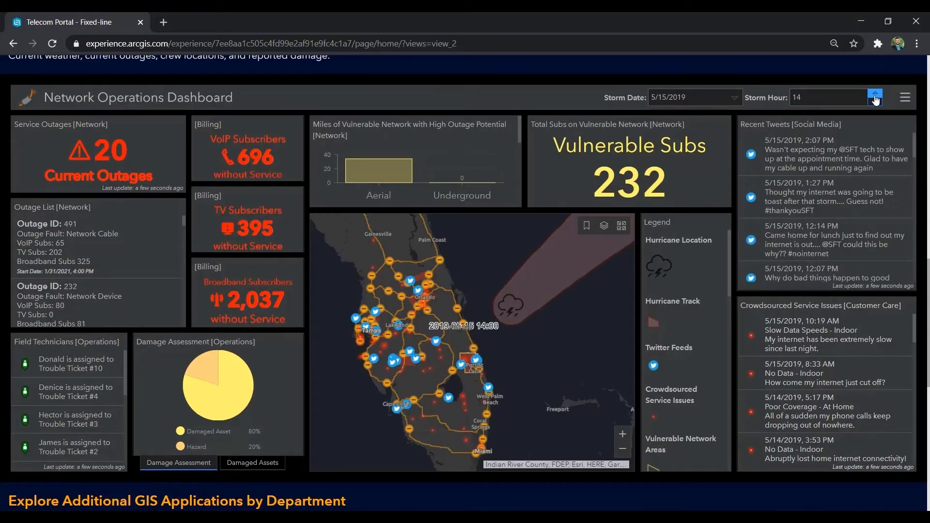
pyautogui.click(875, 95)
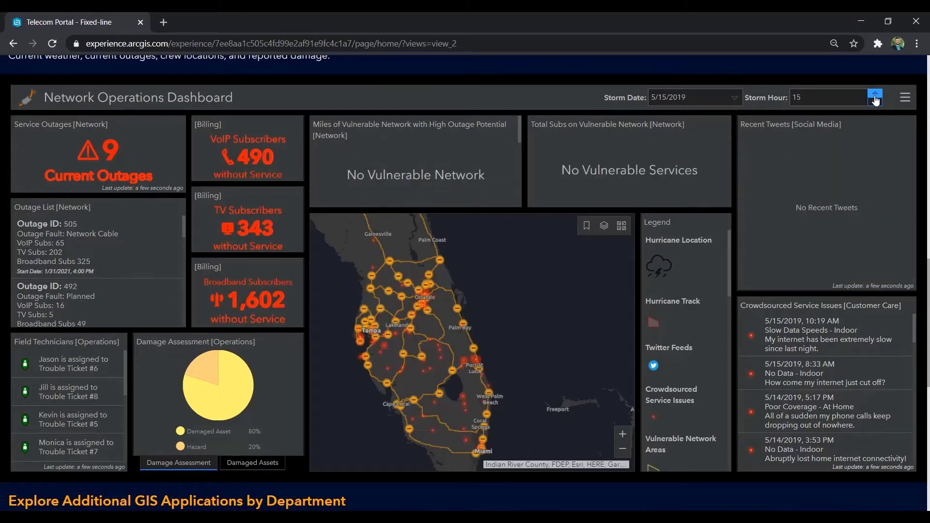
# - Open the Southern Florida Telecom Outage Viewer from the Customer Service application gallery
pyautogui.scroll(-4, 926, 262)
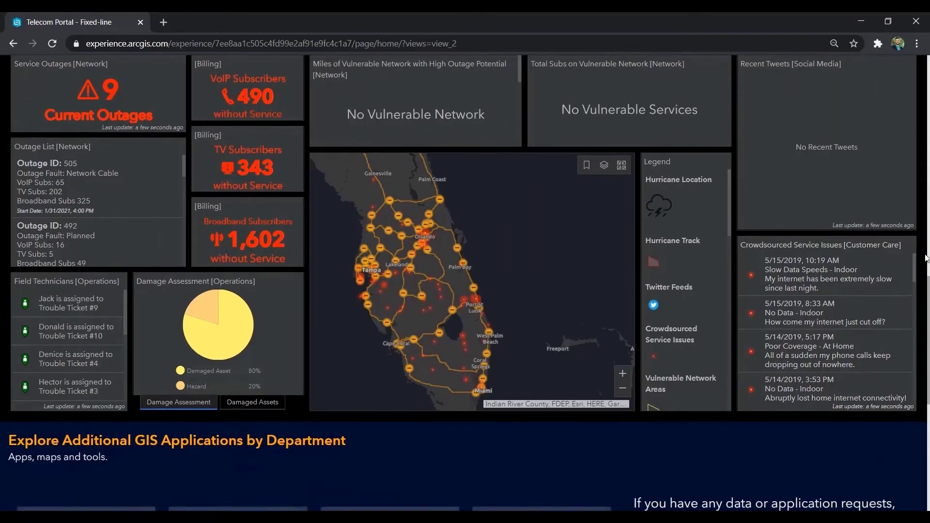
pyautogui.scroll(-5, 925, 264)
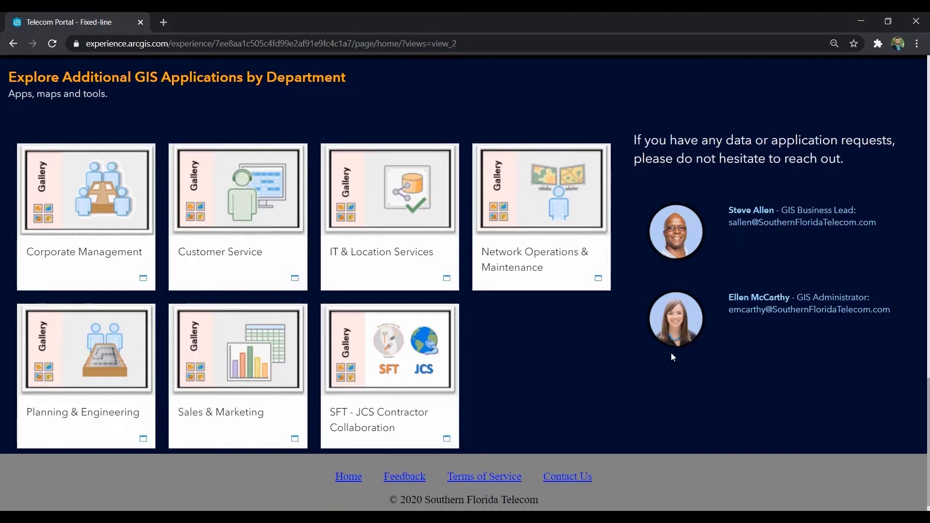
pyautogui.click(247, 211)
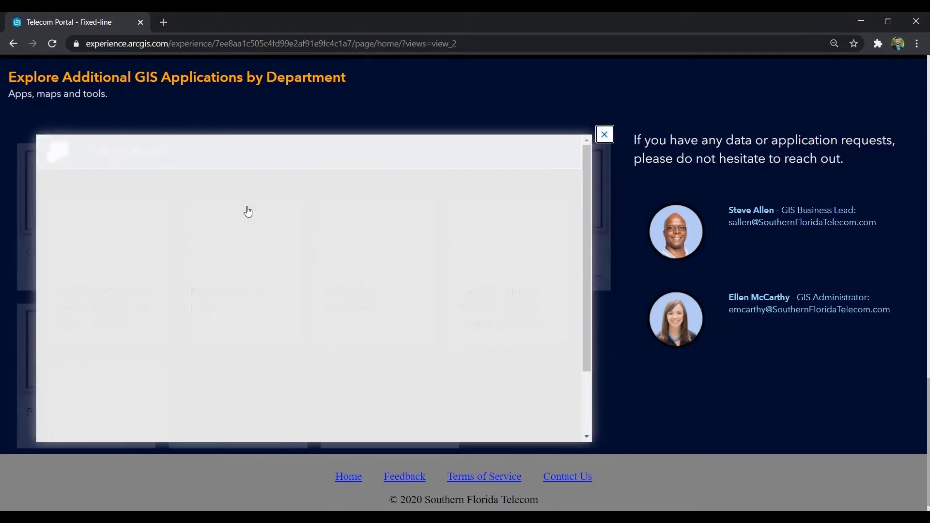
pyautogui.click(517, 253)
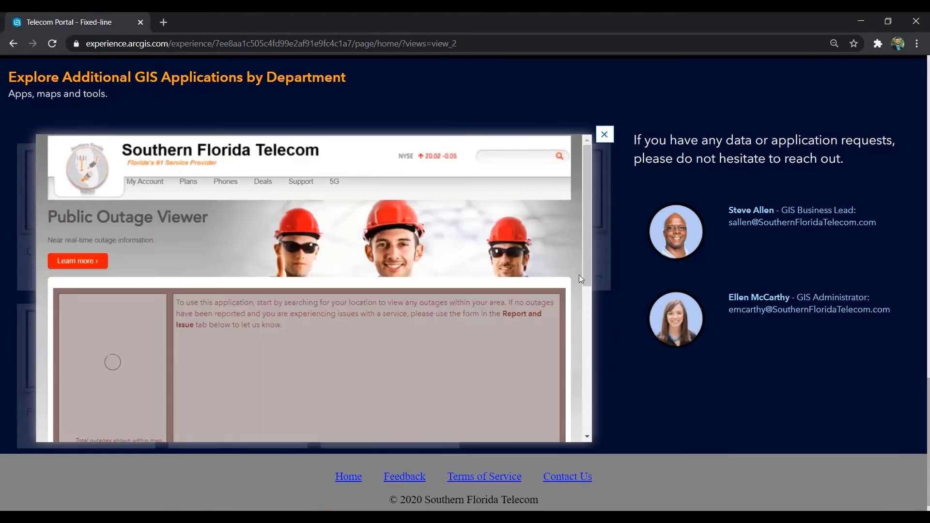
# - Look over the outage viewer's totals and map, close it, and open the Corporate Management gallery
pyautogui.scroll(-4, 580, 272)
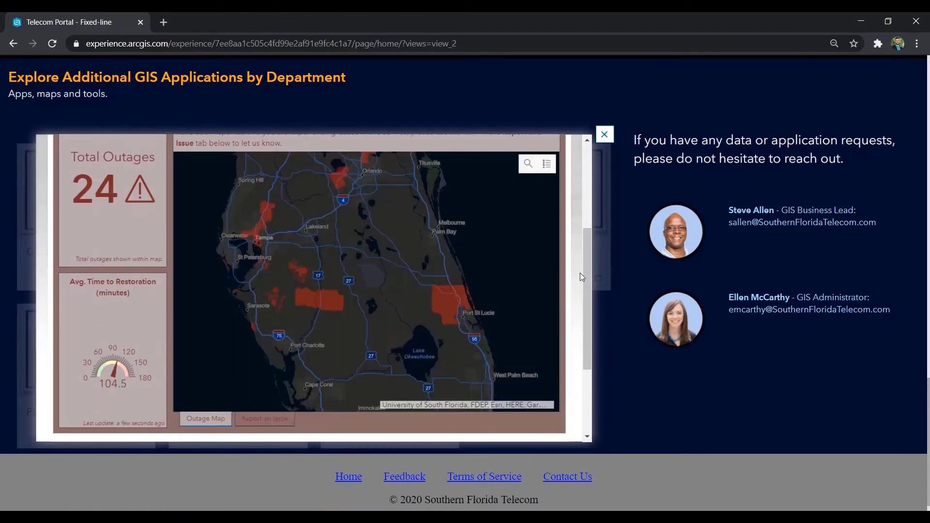
pyautogui.click(604, 134)
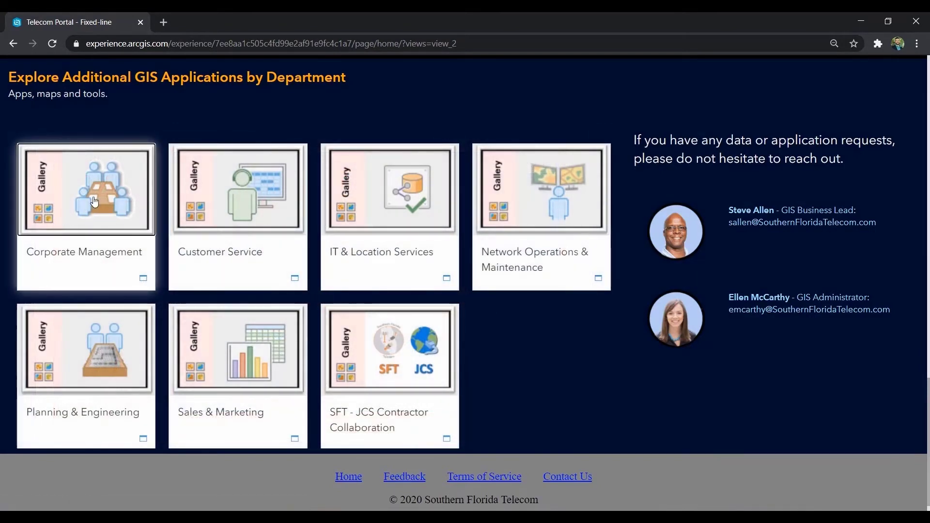
pyautogui.click(94, 202)
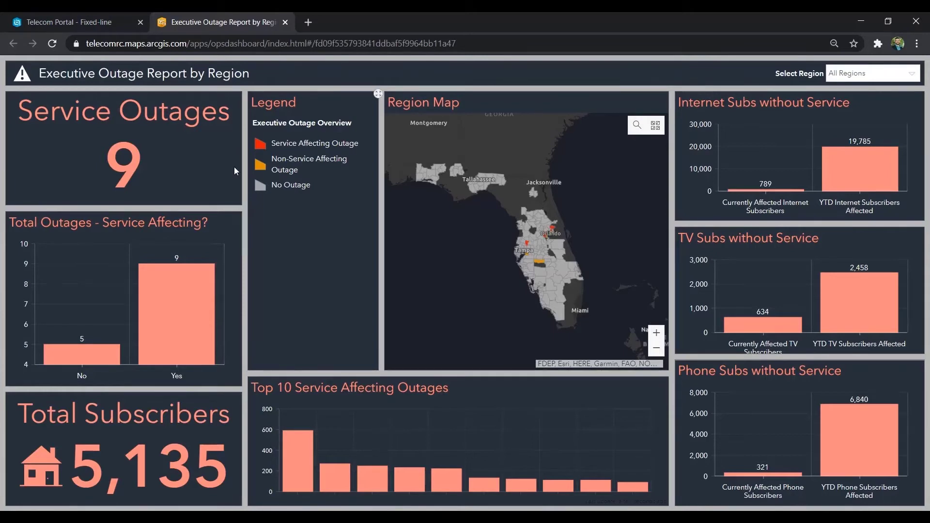
# - Return to the Telecom Portal tab from the Executive Outage Report by Region dashboard
pyautogui.click(107, 22)
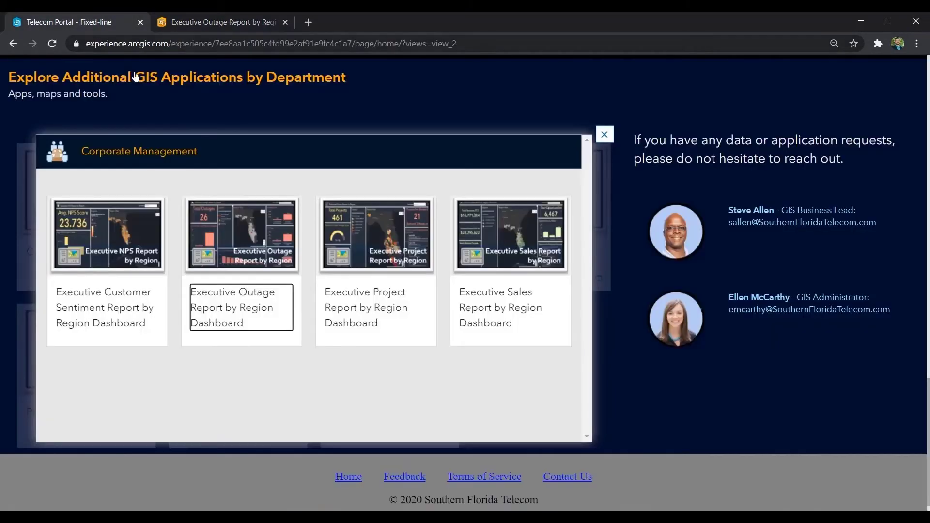
# - Close Corporate Management, open the Network Operations & Maintenance gallery, and scroll to its Damage Assessment apps
pyautogui.click(604, 134)
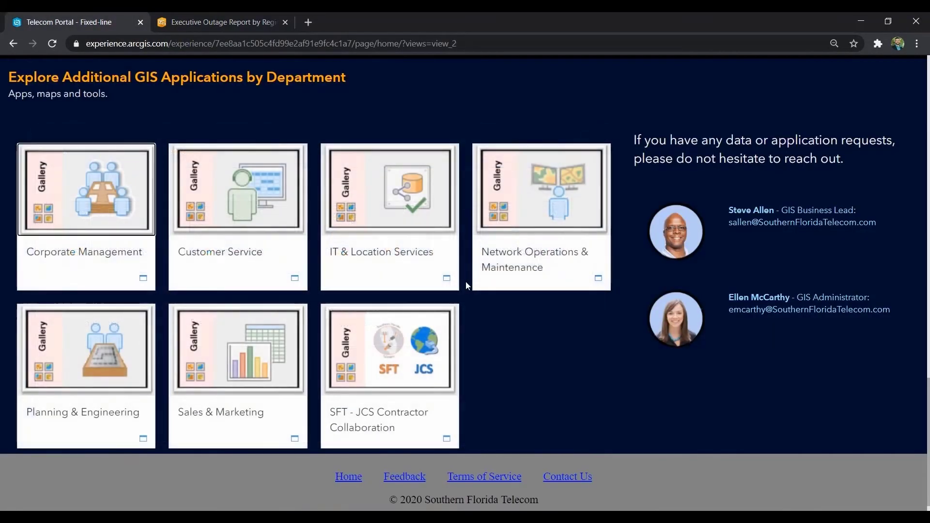
pyautogui.click(503, 237)
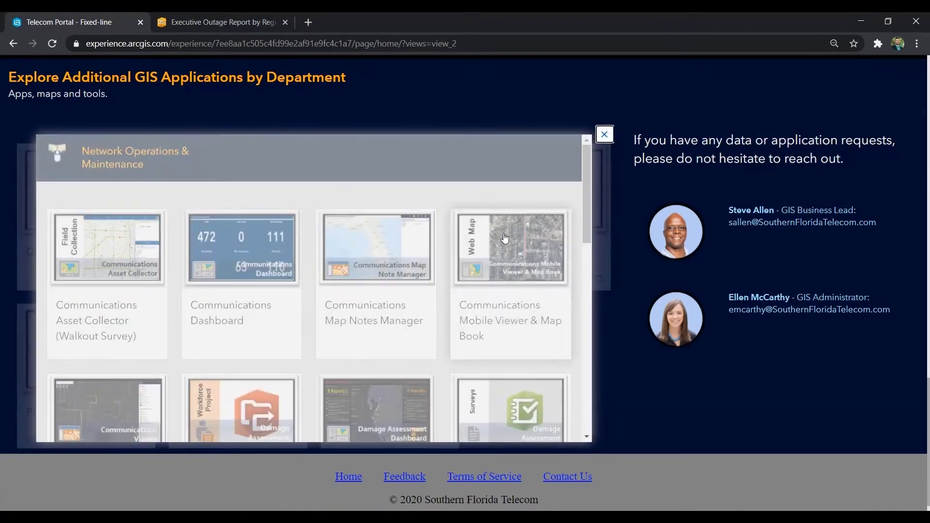
pyautogui.scroll(-3, 496, 294)
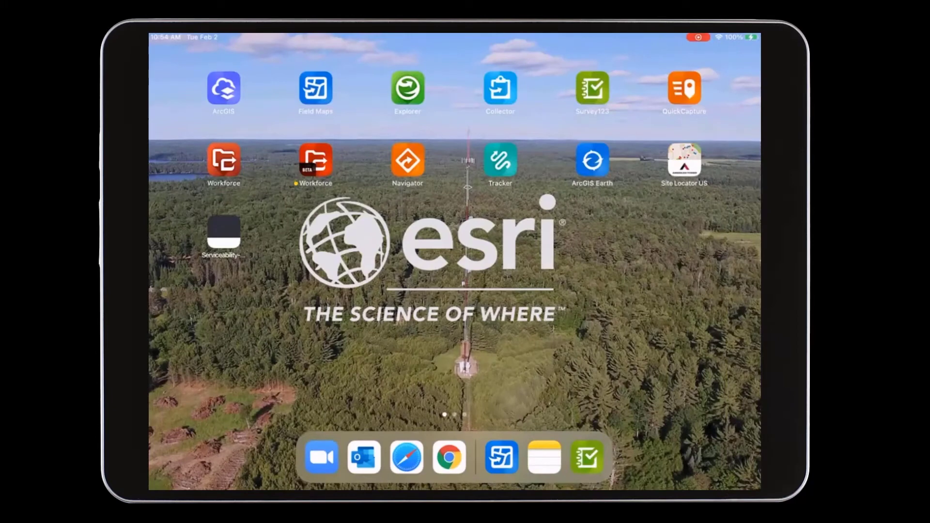
# - Launch Field Maps on the tablet and open the Communications Mobile Viewer & Map Book map
pyautogui.click(315, 87)
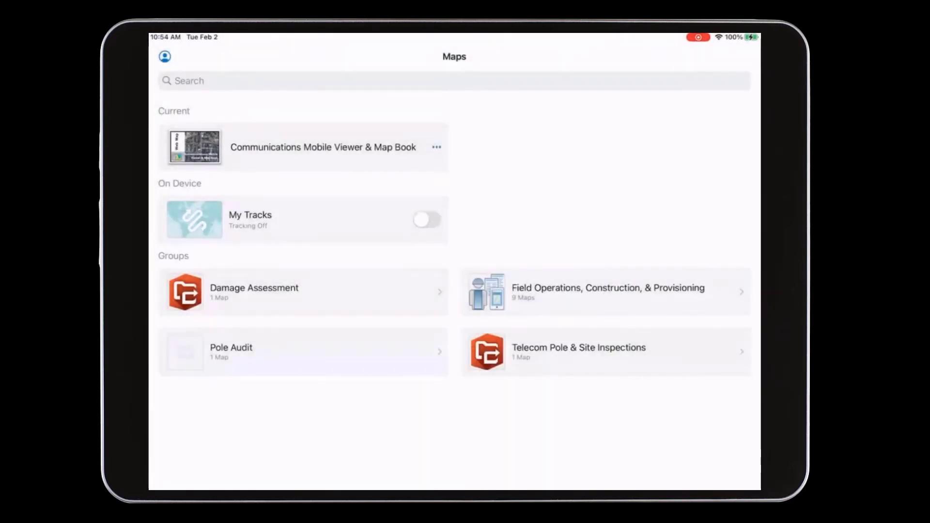
pyautogui.click(300, 147)
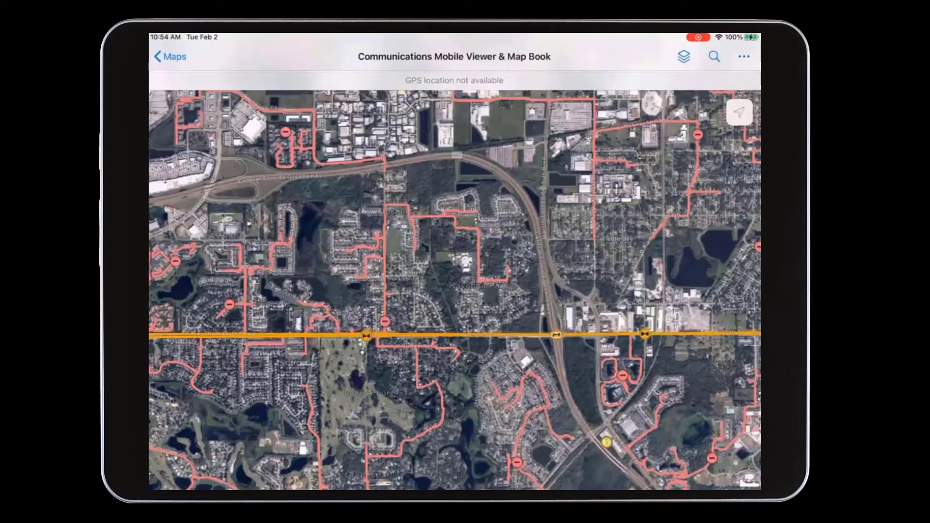
# - Zoom in on the cable network around Ravenna Park
pyautogui.scroll(5, 476, 243)
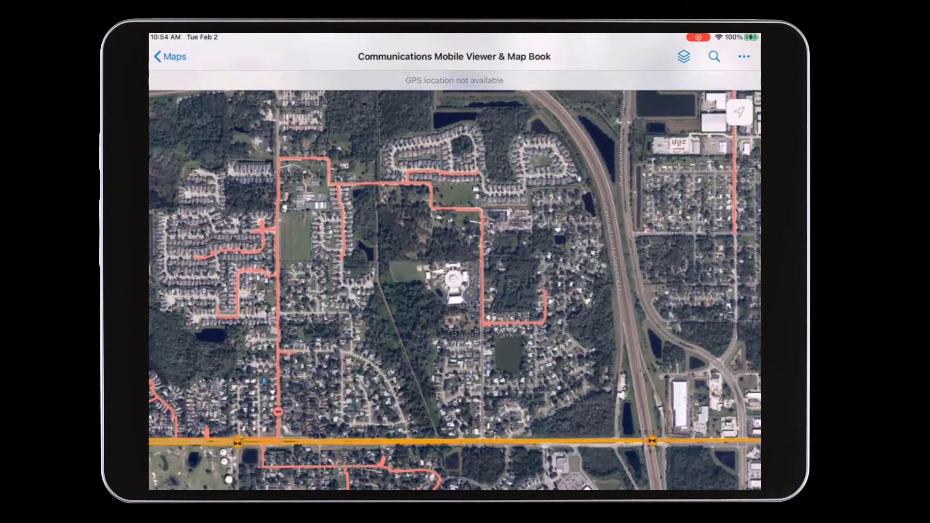
pyautogui.scroll(5, 464, 285)
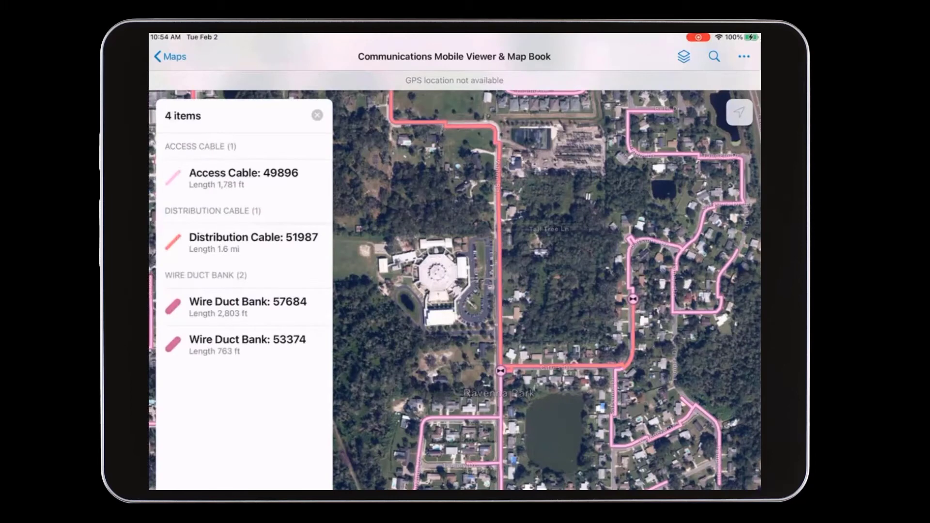
# - Select Distribution Cable 51987 and start its Survey123 damage report
pyautogui.click(253, 242)
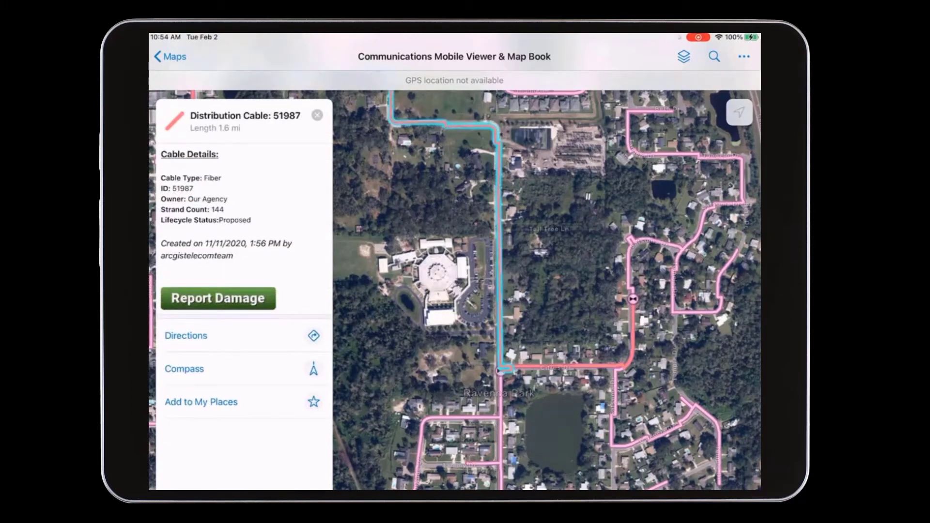
pyautogui.click(218, 298)
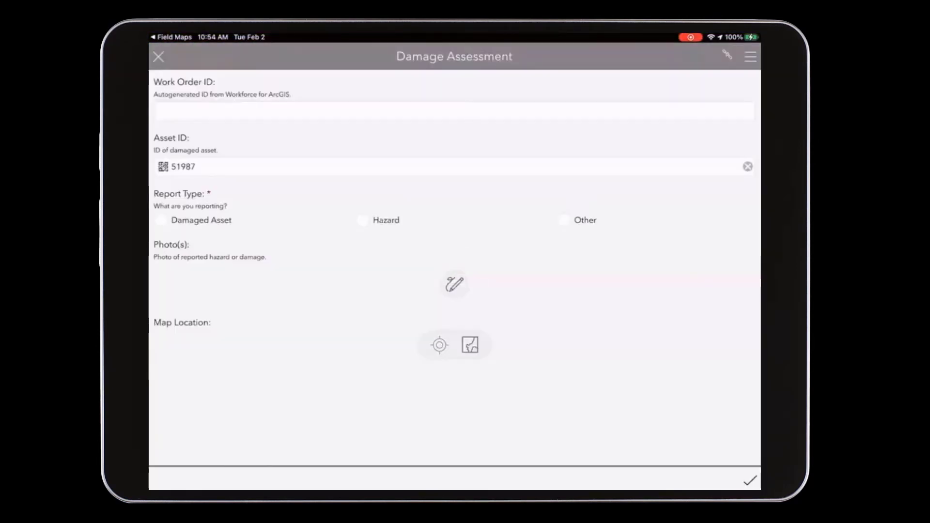
# - Report asset 51987 as a damaged asset of type Fiber Cable
pyautogui.click(195, 166)
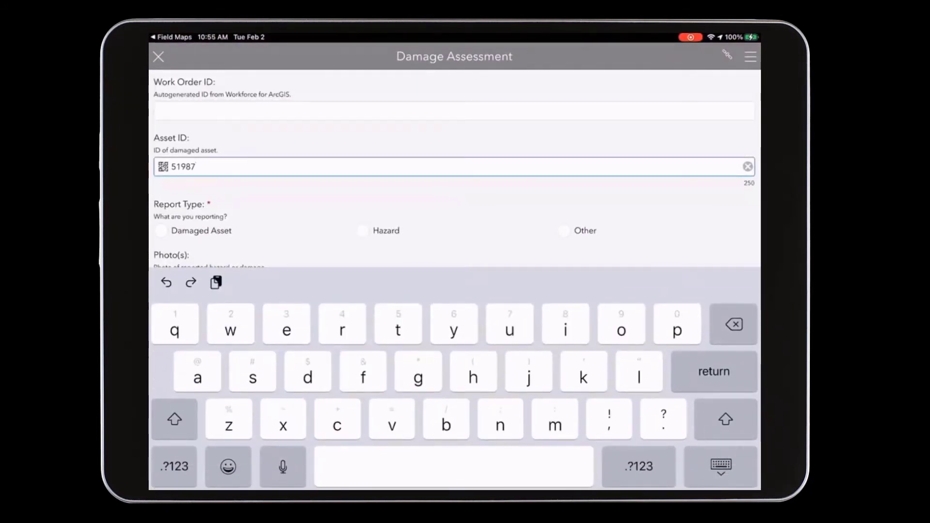
pyautogui.click(161, 231)
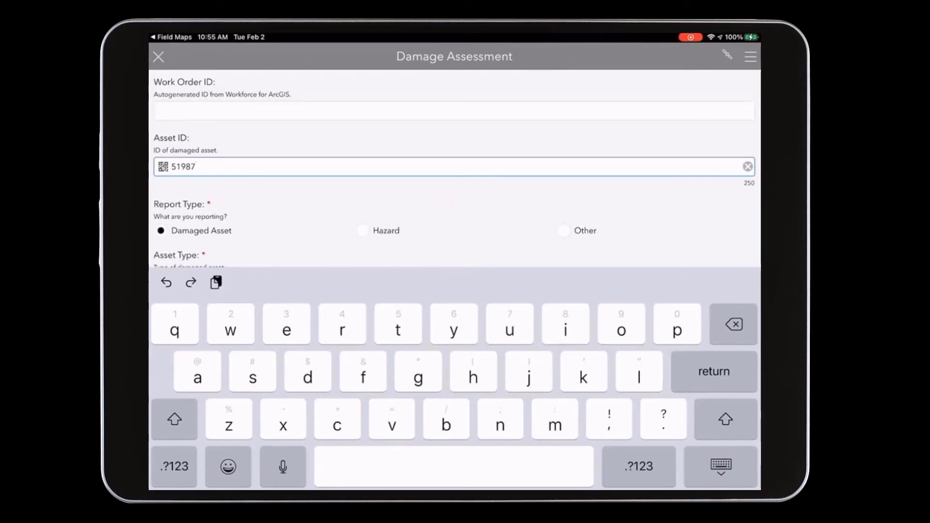
pyautogui.click(720, 466)
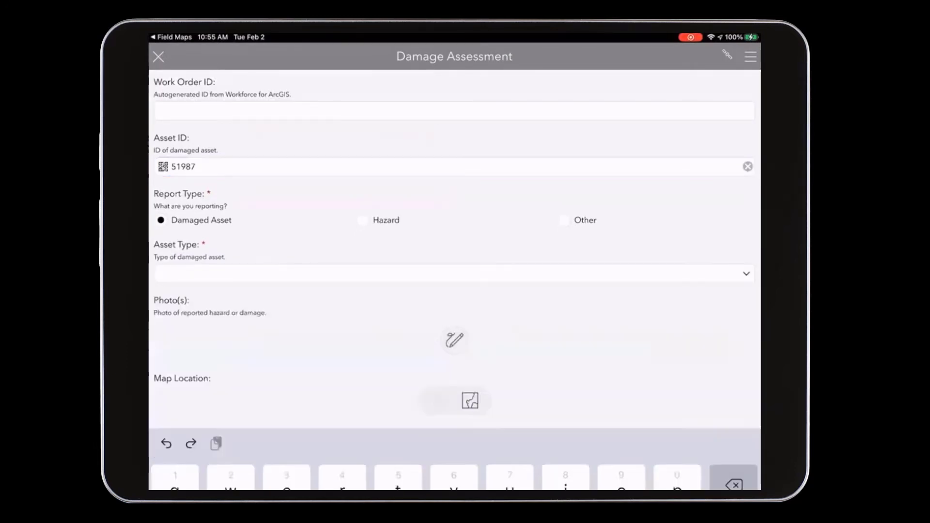
pyautogui.click(454, 272)
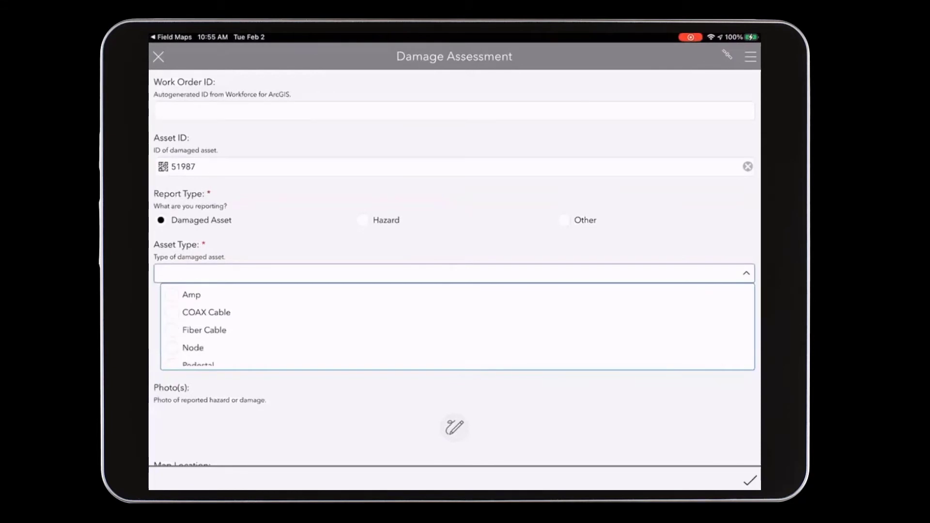
pyautogui.click(204, 330)
# - Set the asset condition to Span on Ground and recommend New Strand Needed
pyautogui.click(453, 328)
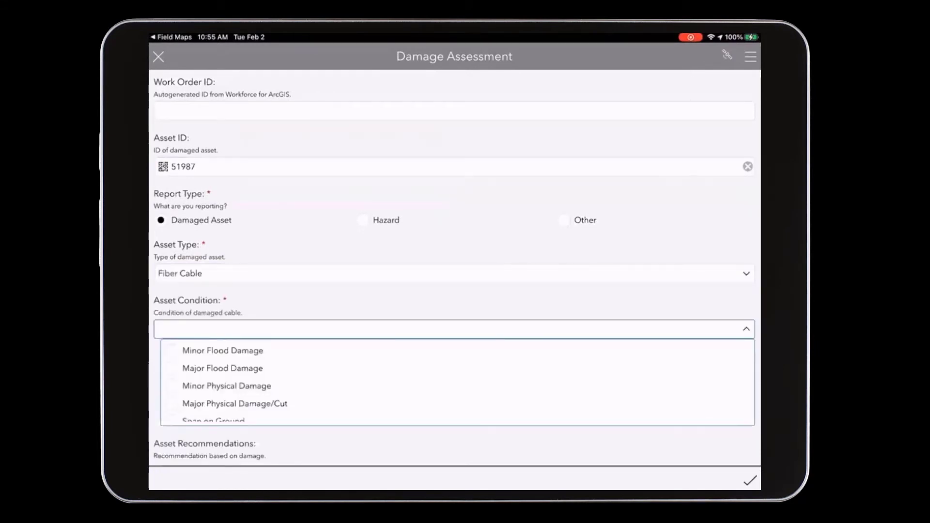
pyautogui.scroll(-2, 458, 383)
pyautogui.click(213, 377)
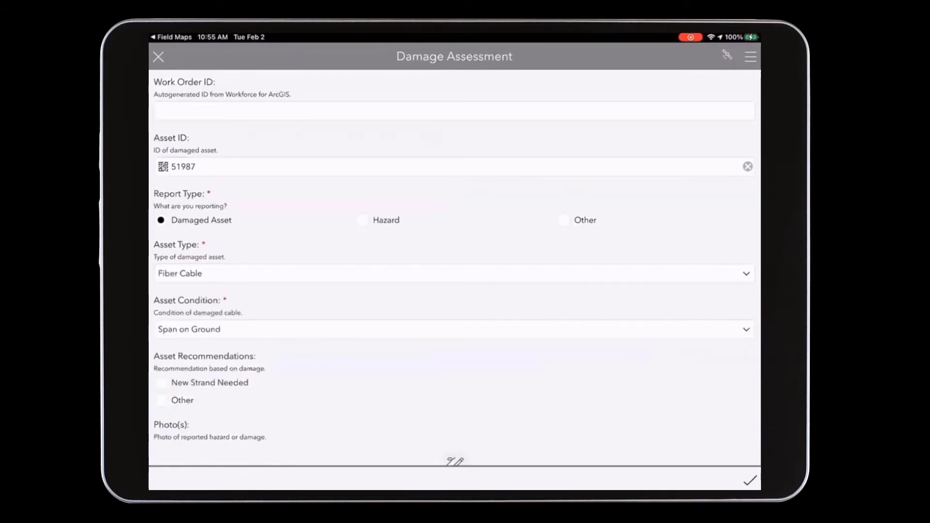
pyautogui.click(161, 383)
pyautogui.scroll(-2, 454, 291)
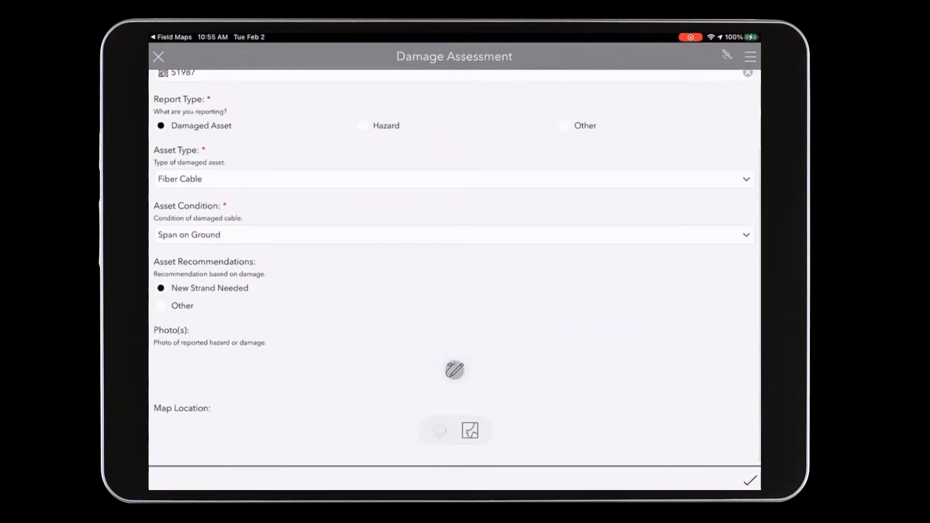
pyautogui.click(455, 370)
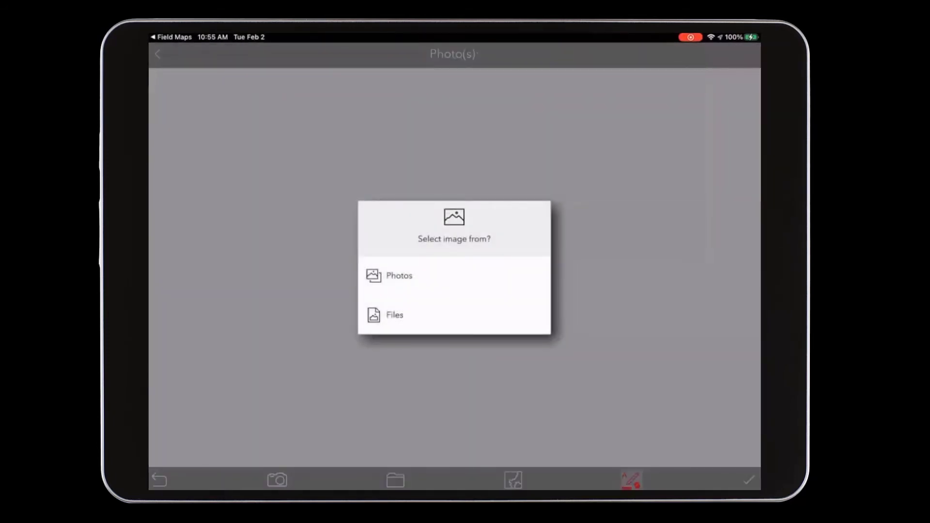
# - Attach the first power-pole photo, photo-20210202-105528.jpg, from the photo library
pyautogui.click(399, 276)
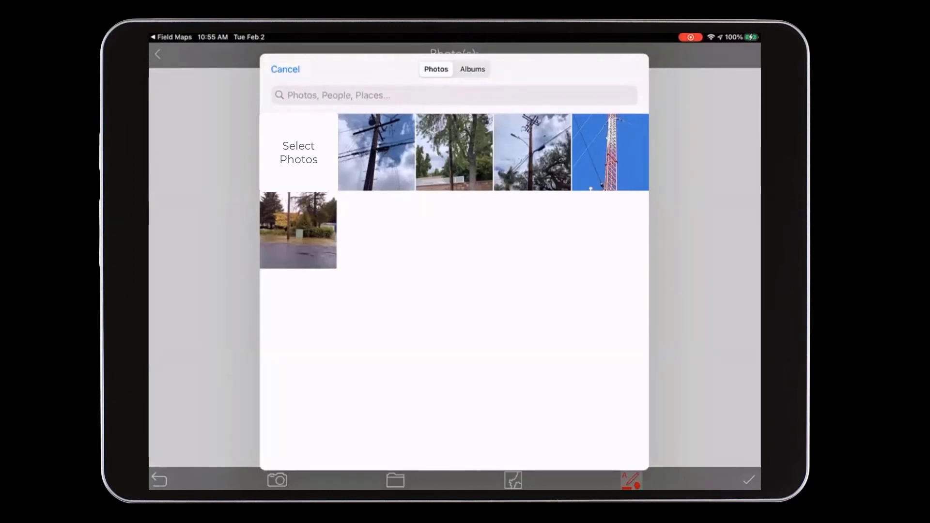
pyautogui.click(377, 152)
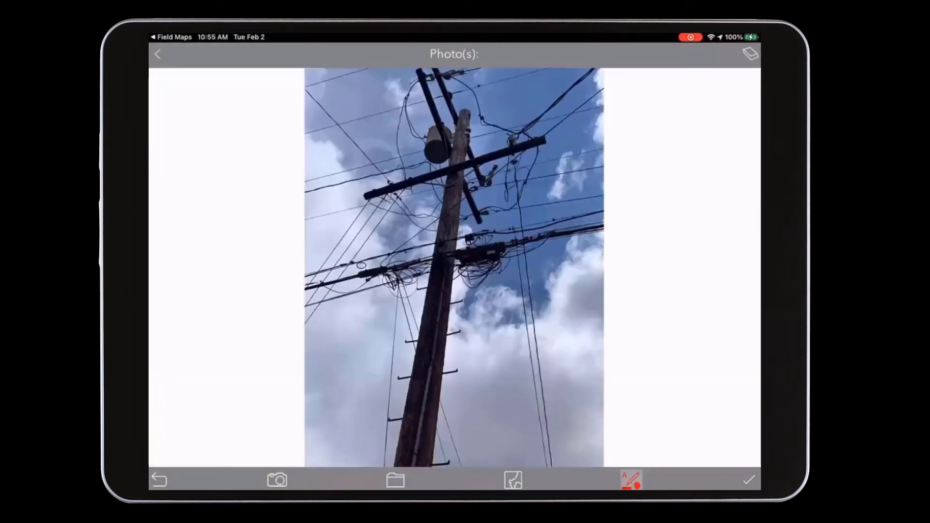
pyautogui.click(748, 479)
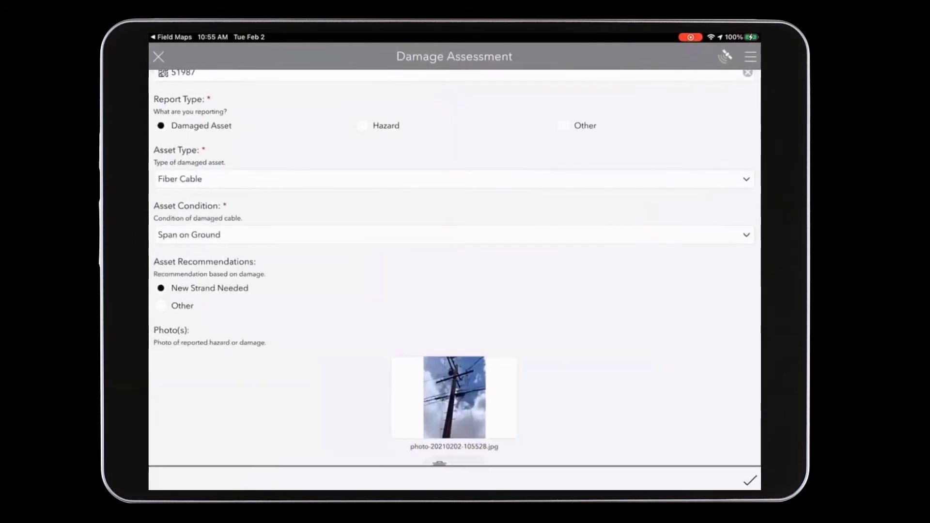
pyautogui.scroll(-5, 450, 266)
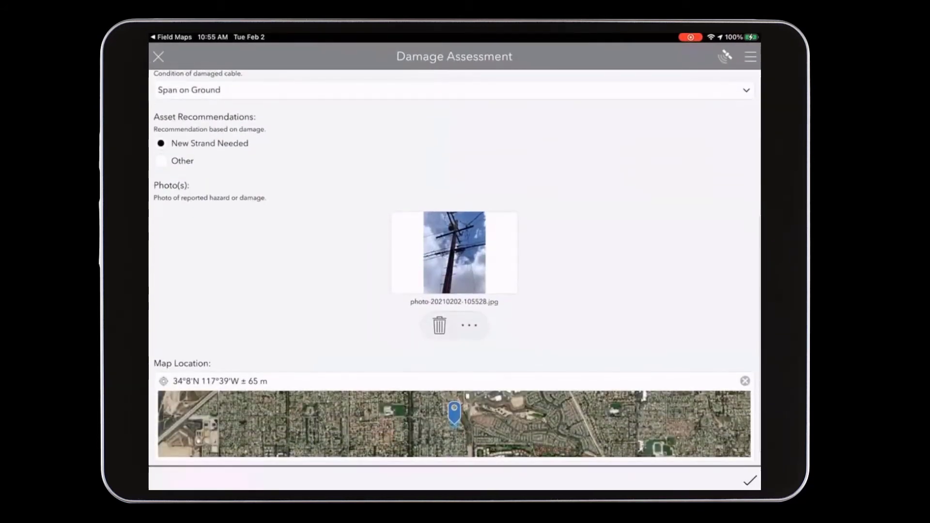
# - Search the map location picker for Idyllwilde Elementary School
pyautogui.click(454, 426)
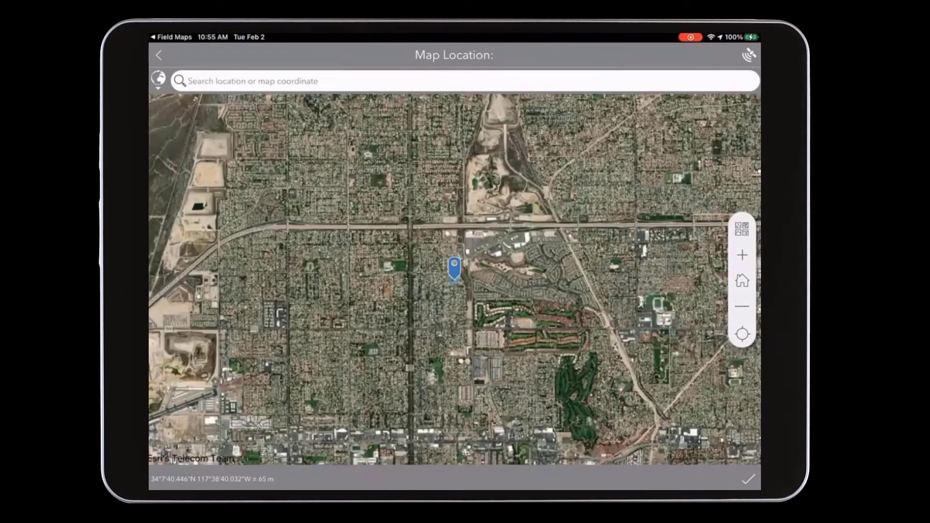
pyautogui.click(188, 81)
pyautogui.click(189, 81)
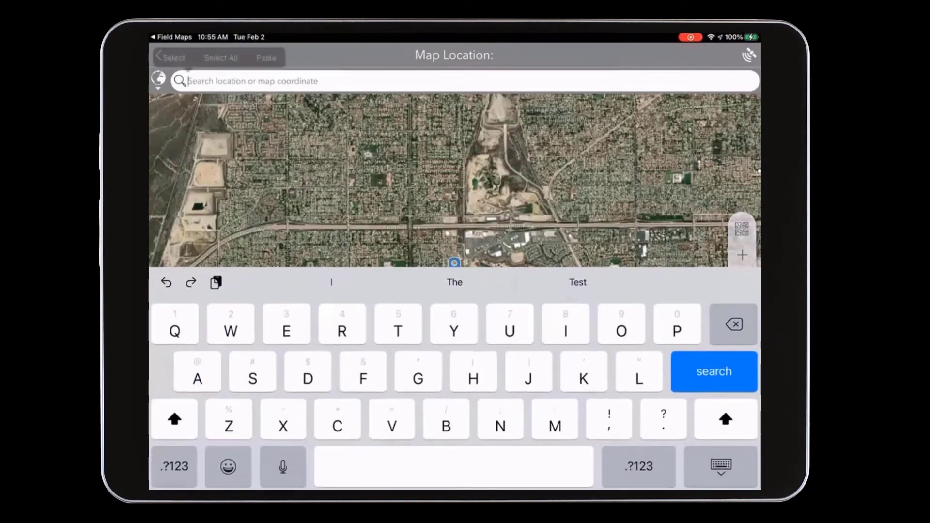
pyautogui.click(266, 57)
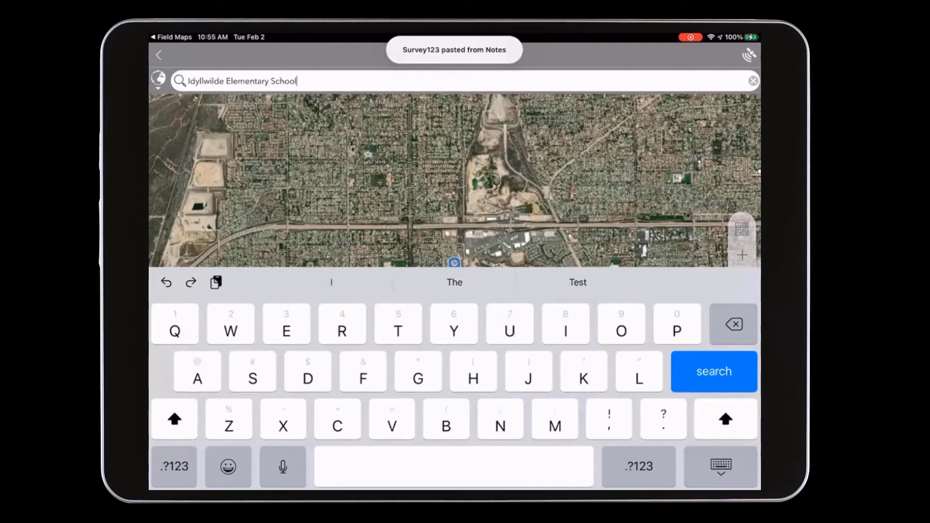
pyautogui.press('Return')
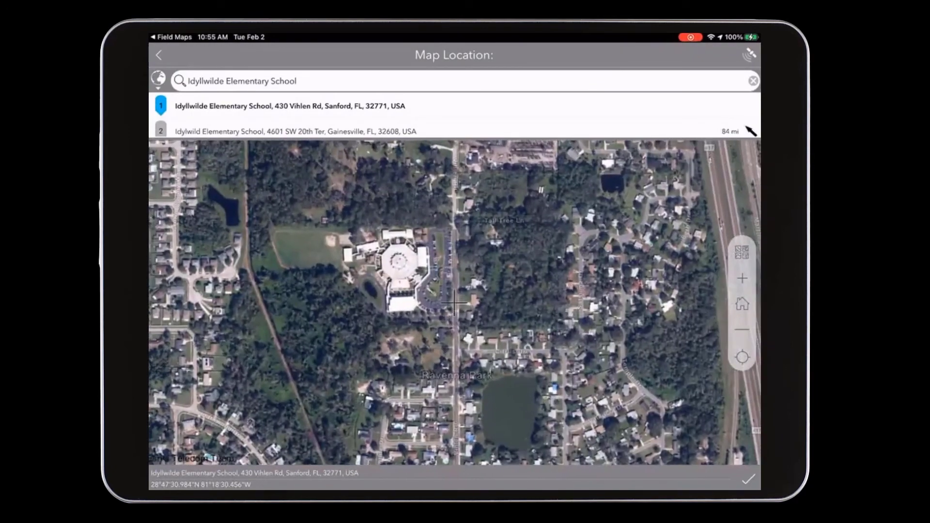
# - Place the report pin on the street beside the school and complete the survey
pyautogui.moveTo(484, 291); pyautogui.dragTo(464, 315)
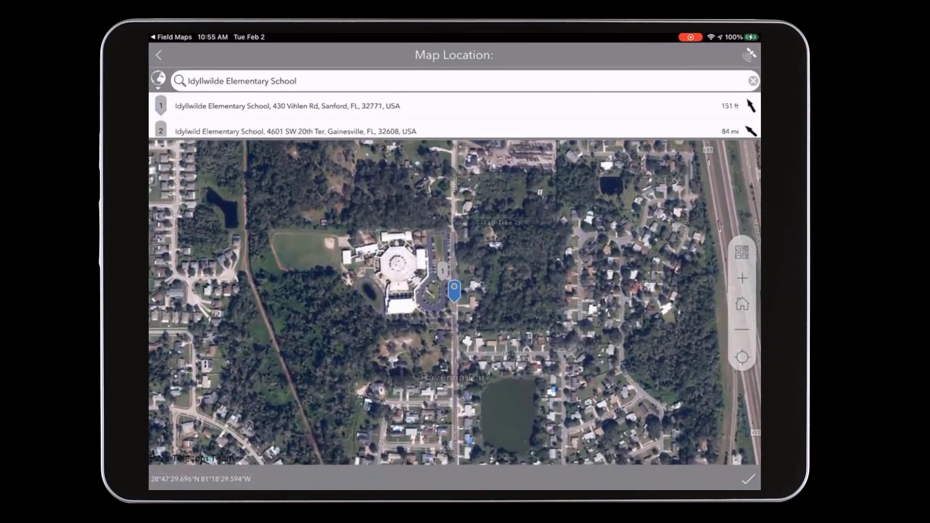
pyautogui.click(749, 479)
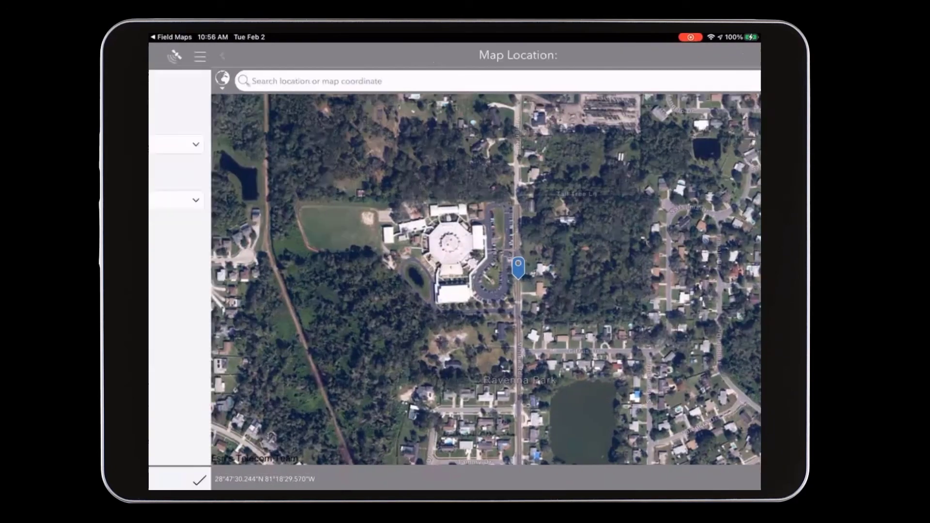
pyautogui.click(750, 480)
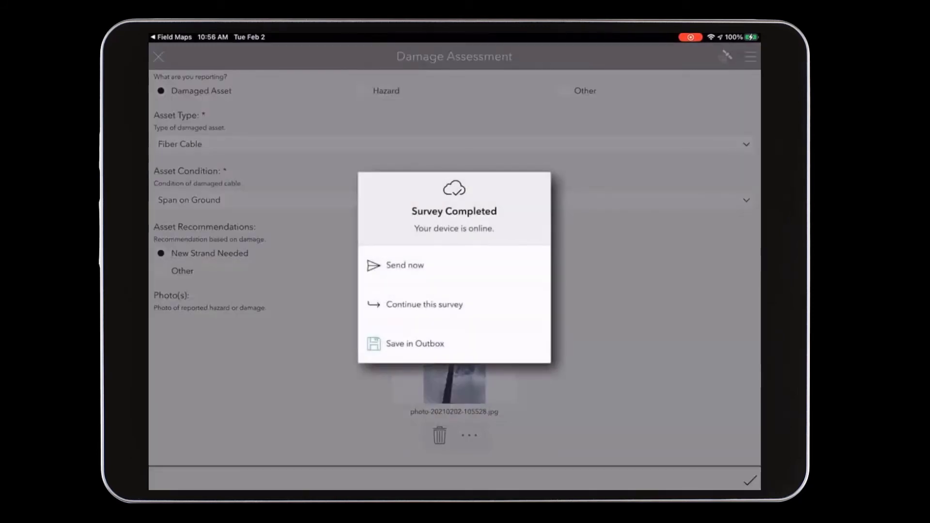
# - Send the completed damage report now and return to the Network Operations Dashboard
pyautogui.click(405, 265)
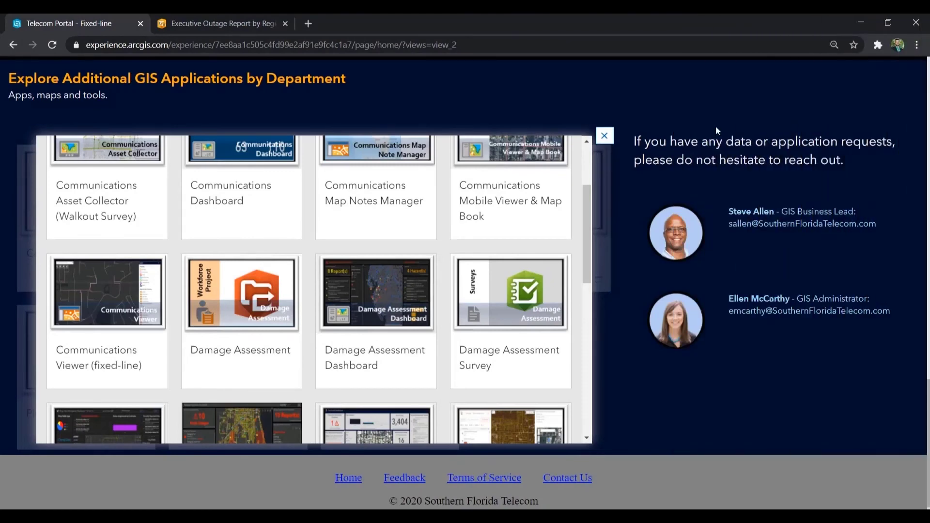
pyautogui.click(604, 136)
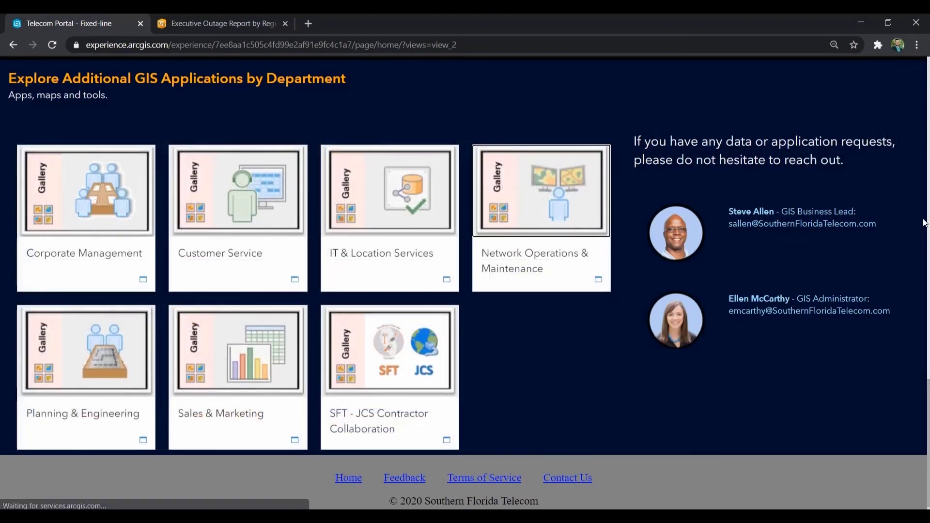
pyautogui.scroll(9, 923, 222)
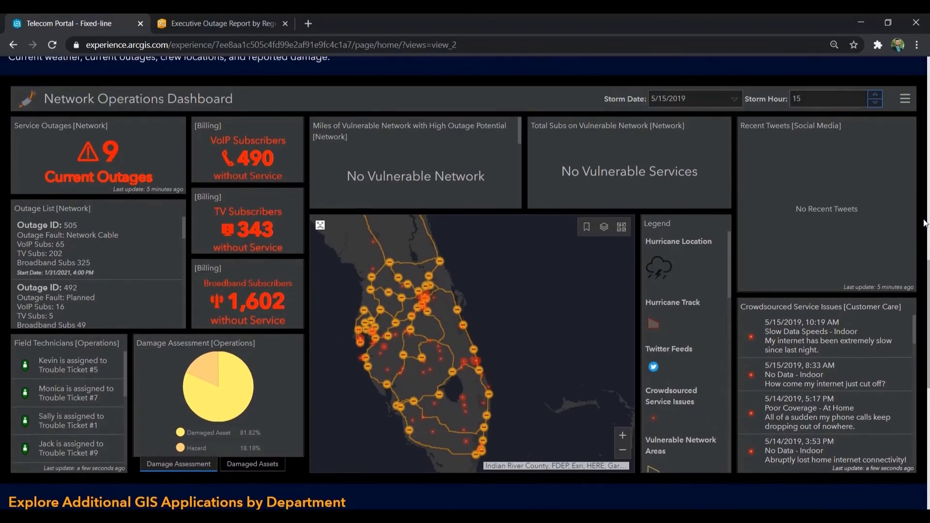
# - Show the Damaged Assets list and select the new Fiber_Cable report
pyautogui.moveTo(209, 400)
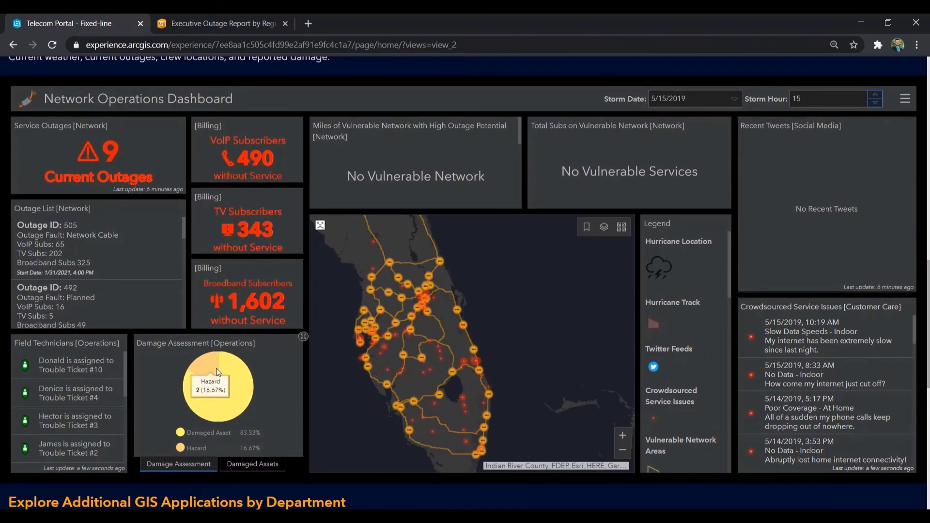
pyautogui.moveTo(208, 367)
pyautogui.click(249, 468)
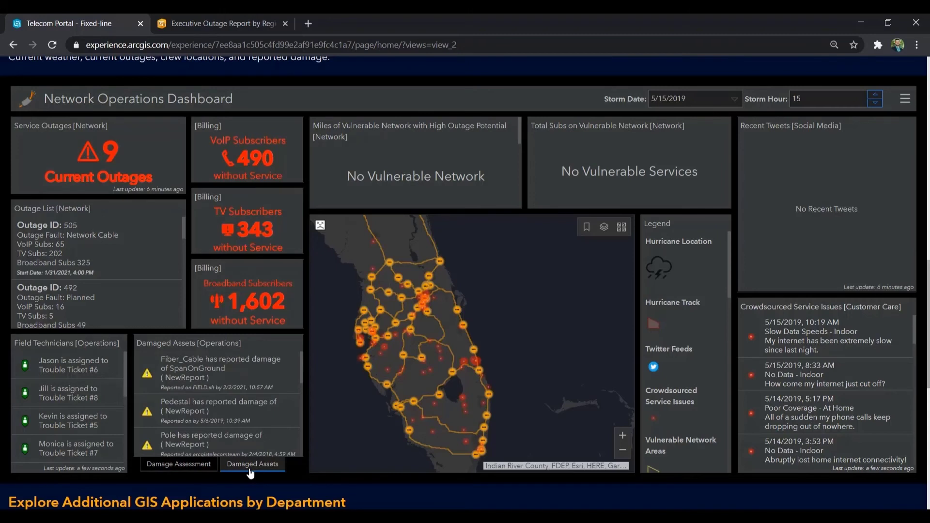
pyautogui.click(236, 372)
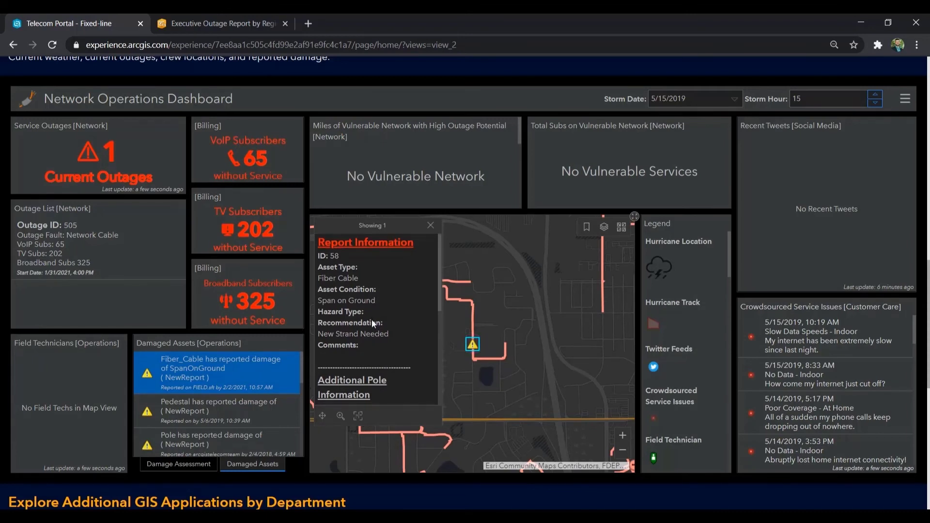
# - Scroll the Fiber_Cable report details to its pole photo and highlight the 2/2/2021 report date
pyautogui.scroll(-1, 372, 319)
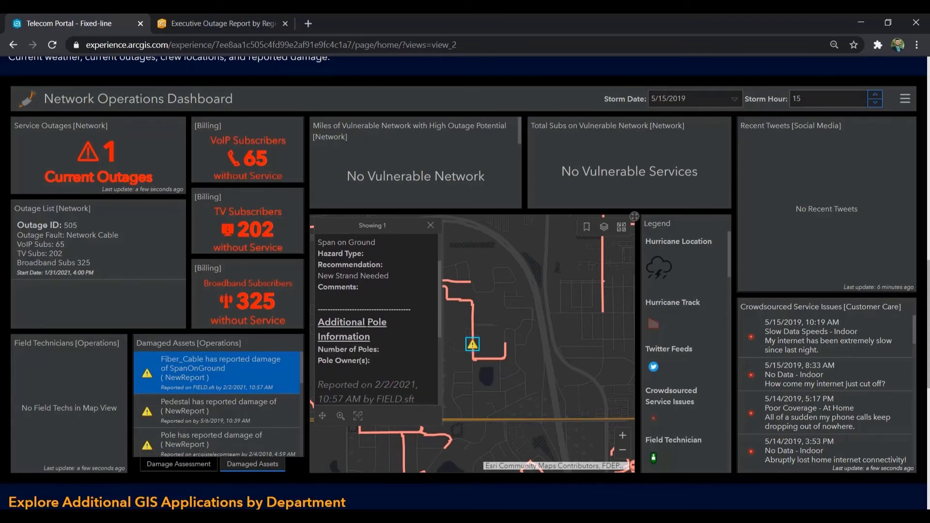
pyautogui.scroll(-5, 357, 331)
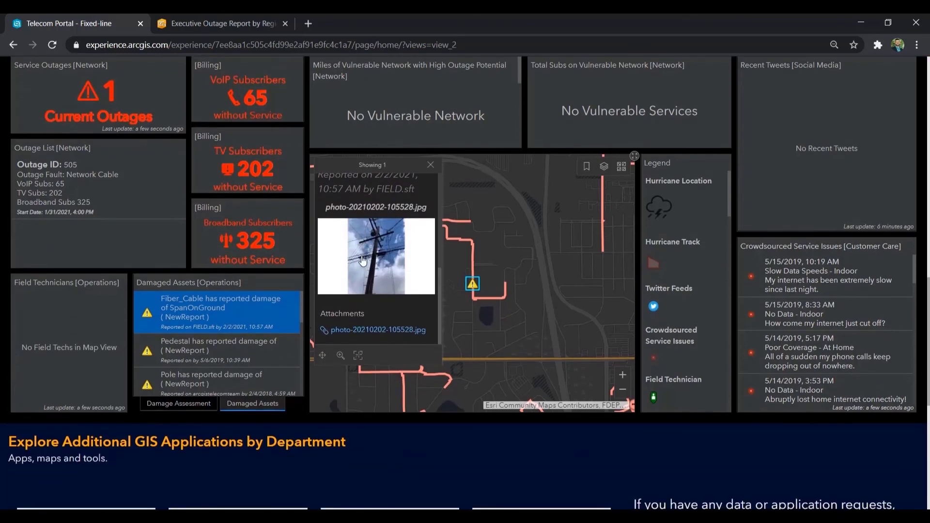
pyautogui.scroll(1, 368, 261)
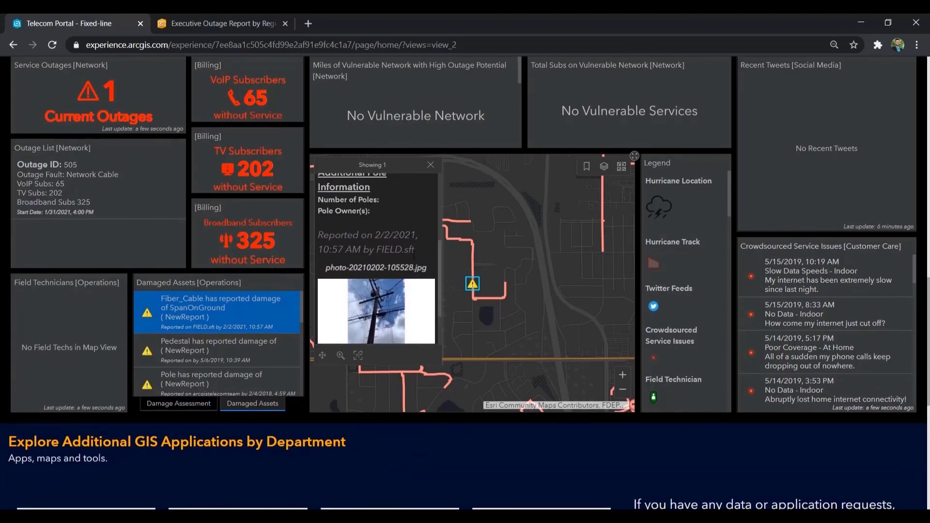
pyautogui.moveTo(414, 255); pyautogui.dragTo(334, 236)
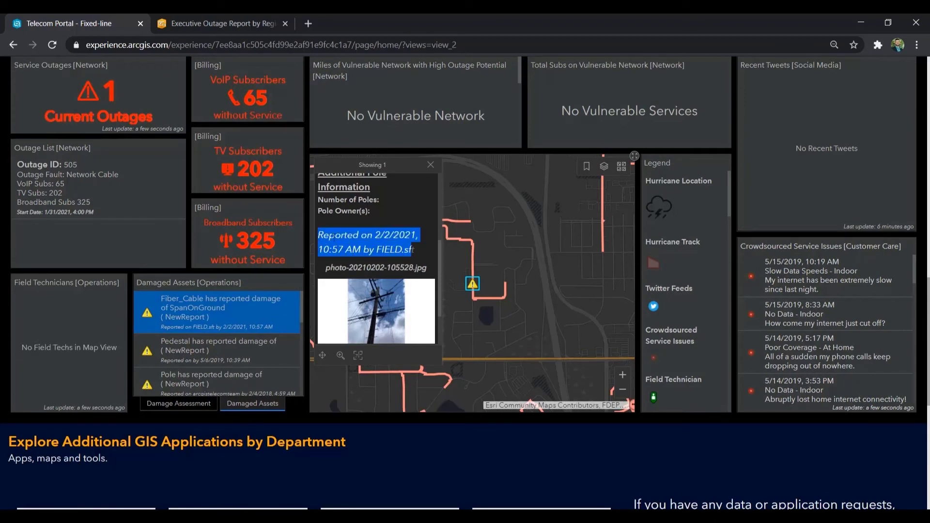